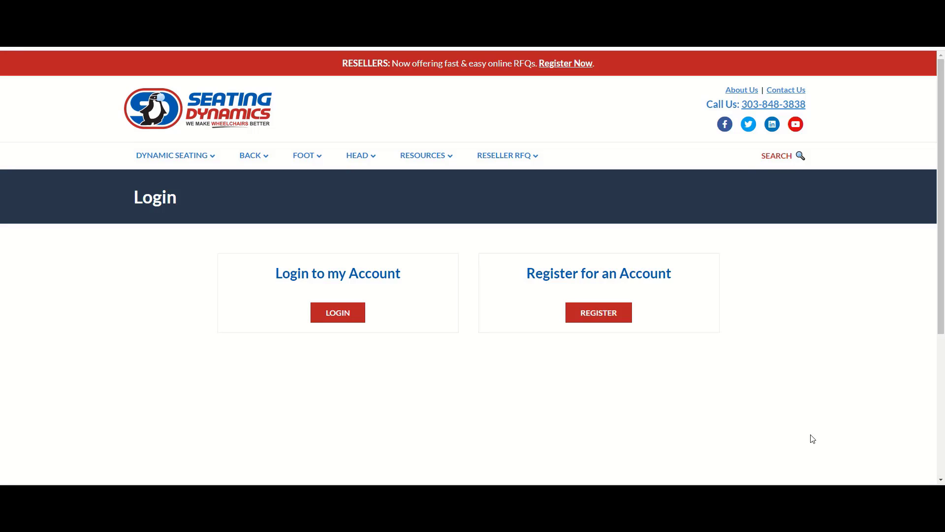
Step: Open the reseller account registration form and review its contact, password and shipping fields
click(591, 319)
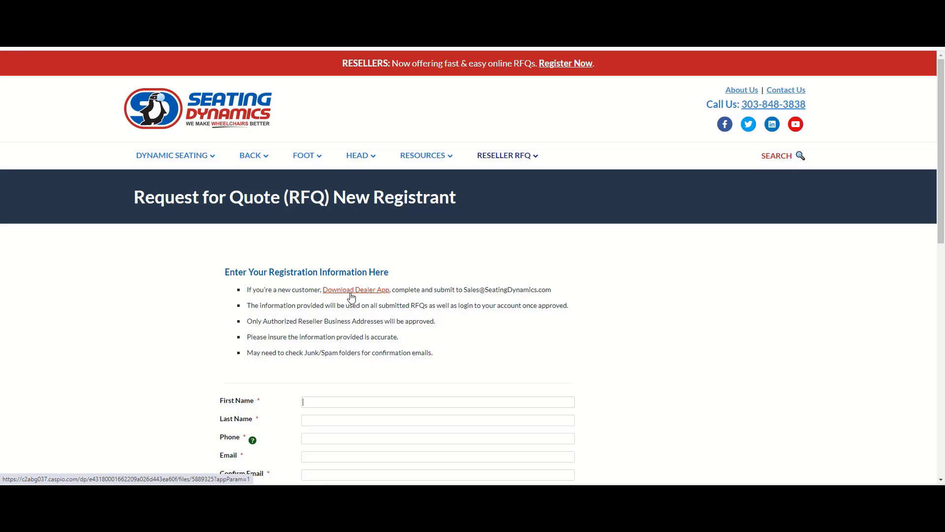
scroll(584, 321, down, 3)
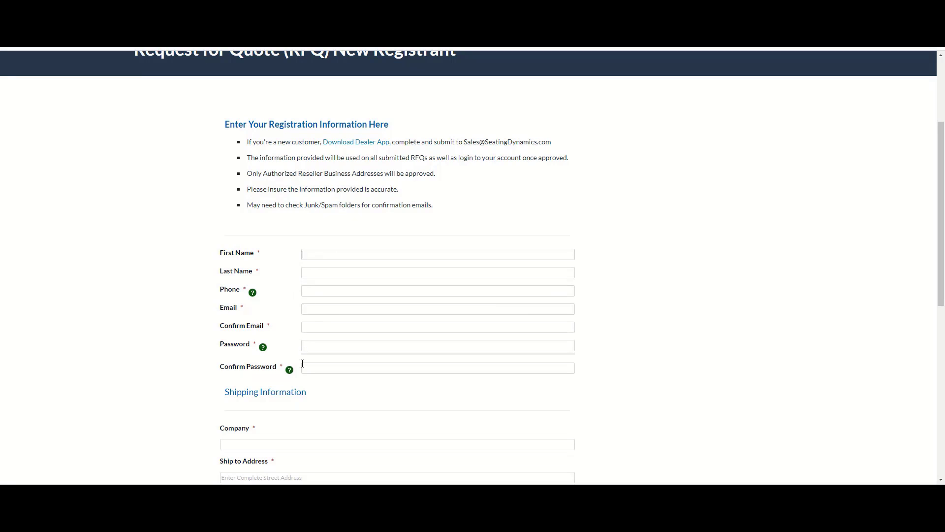
scroll(626, 334, down, 3)
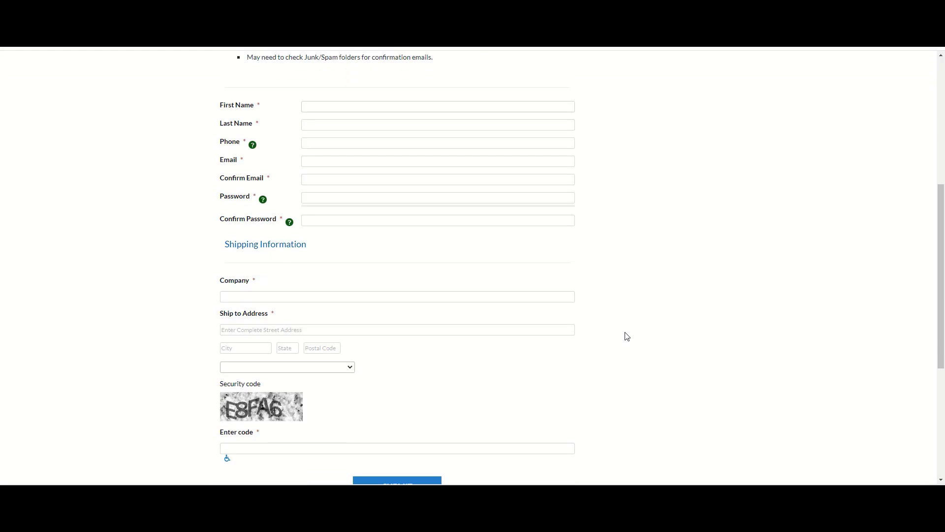
scroll(627, 330, down, 1)
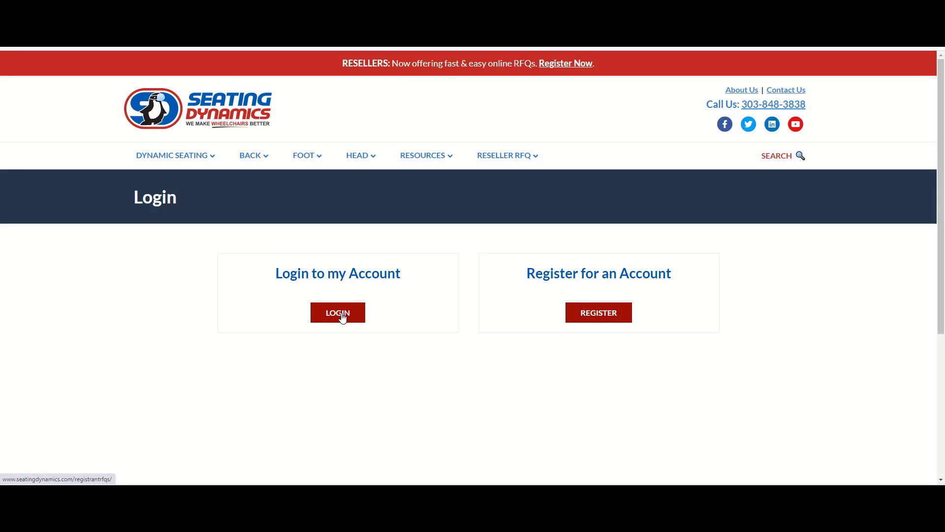
Step: Access the existing reseller account and start a new RFQ
click(343, 317)
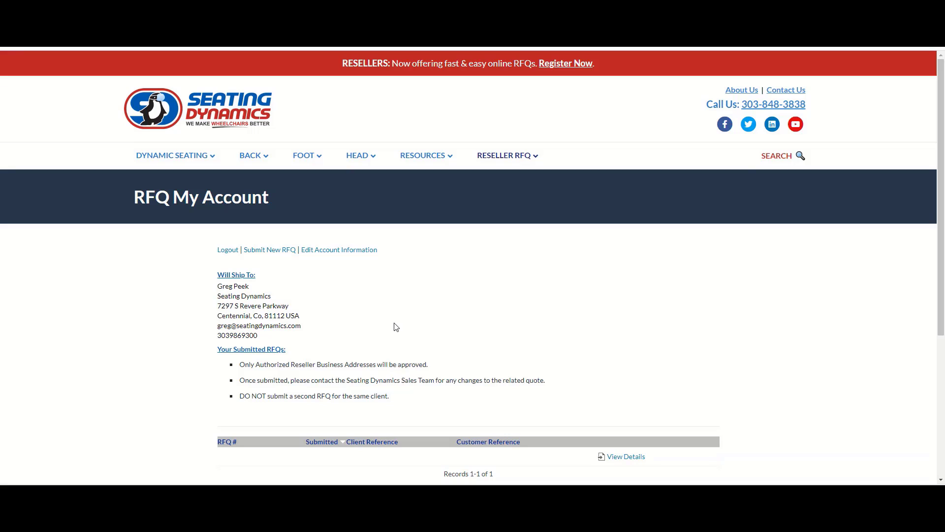
click(273, 252)
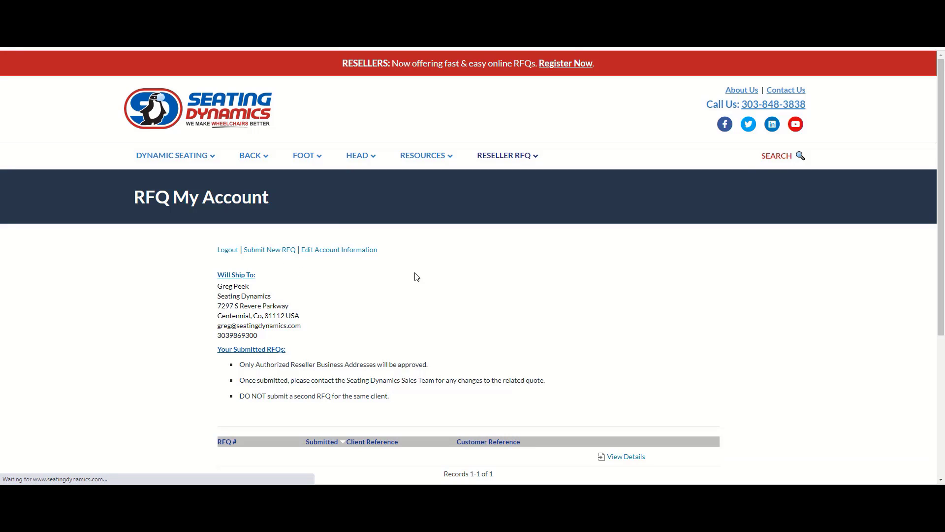
scroll(518, 252, up, 2)
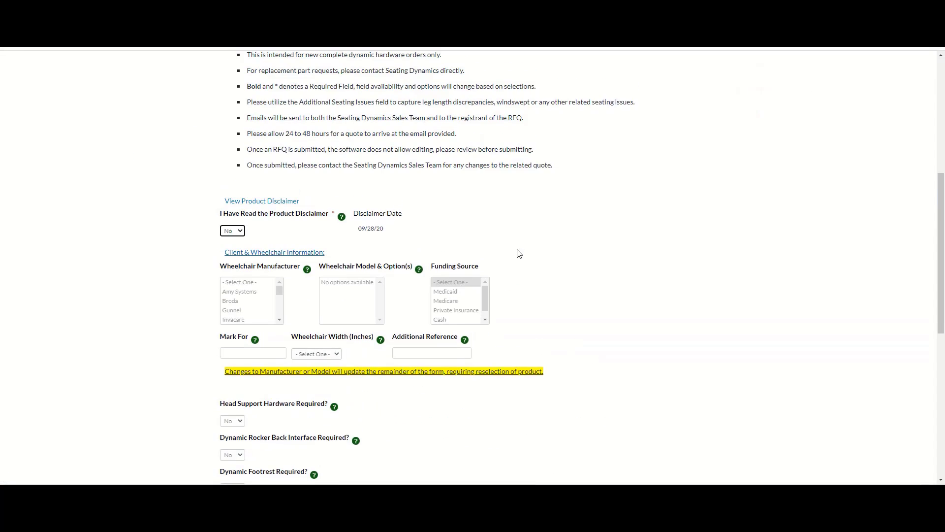
Step: Set the product disclaimer acknowledgement to Yes on the RFQ form
scroll(276, 274, down, 1)
scroll(275, 274, down, 1)
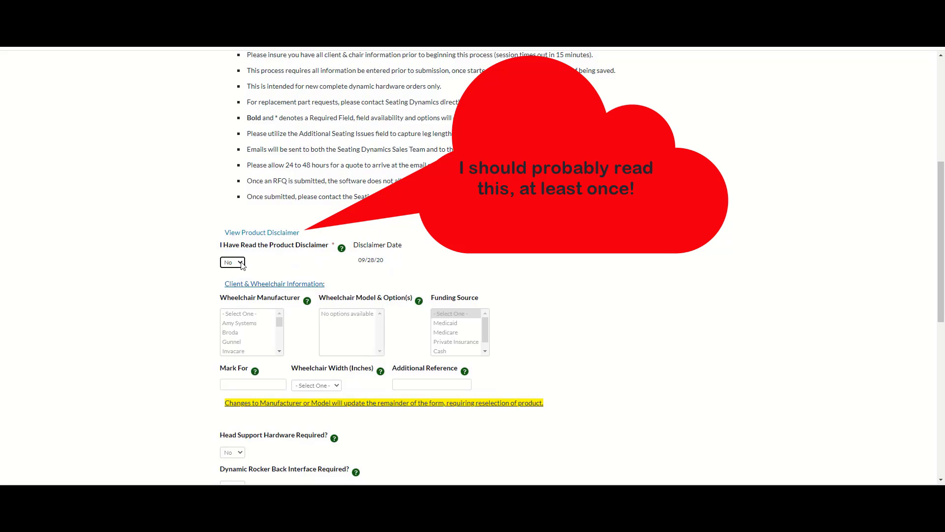
scroll(243, 266, up, 1)
click(237, 315)
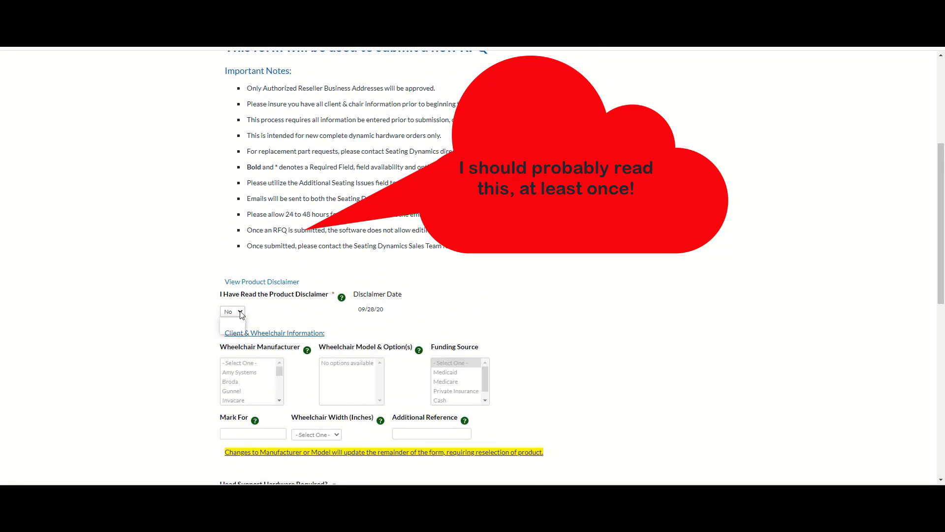
click(226, 327)
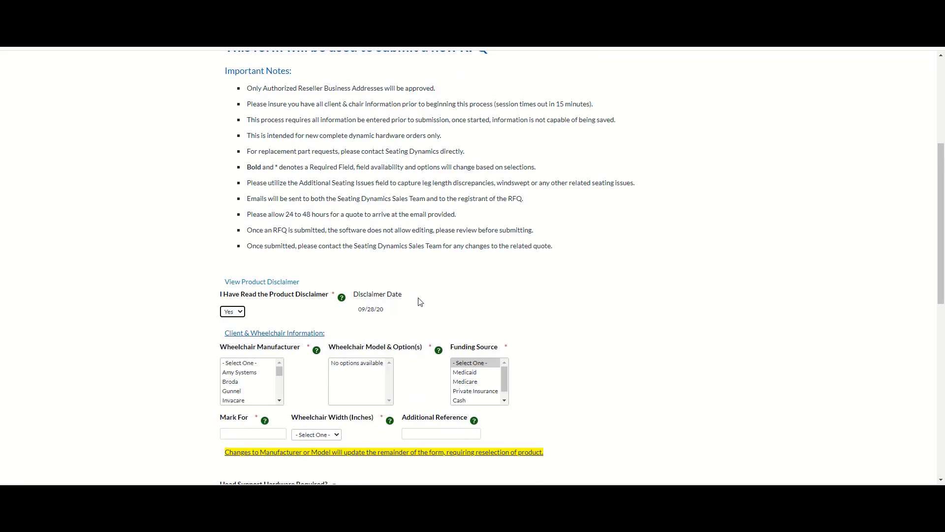
Step: Select the Ki Mobility Focus CR w/Adjustable Height Back & Long Seat Depth as the wheelchair and Medicaid as the funding source
scroll(379, 294, down, 3)
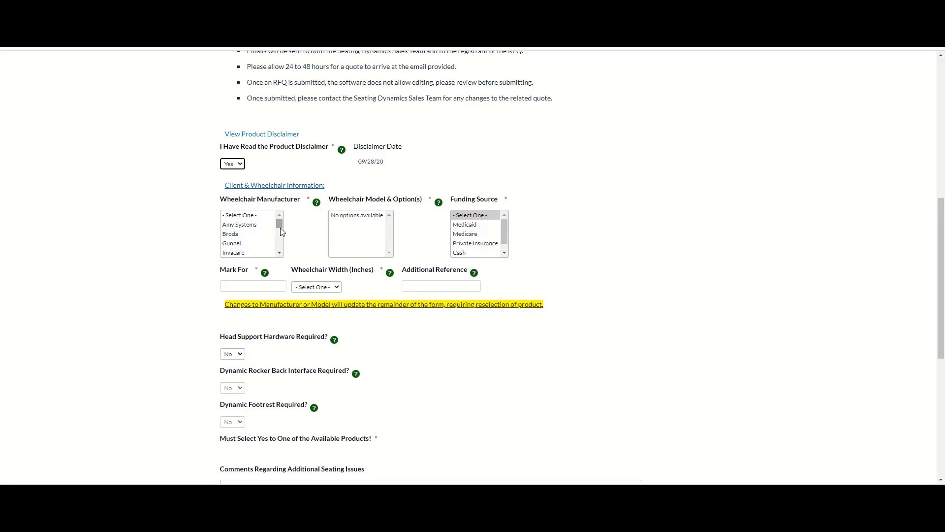
drag(280, 225, 280, 246)
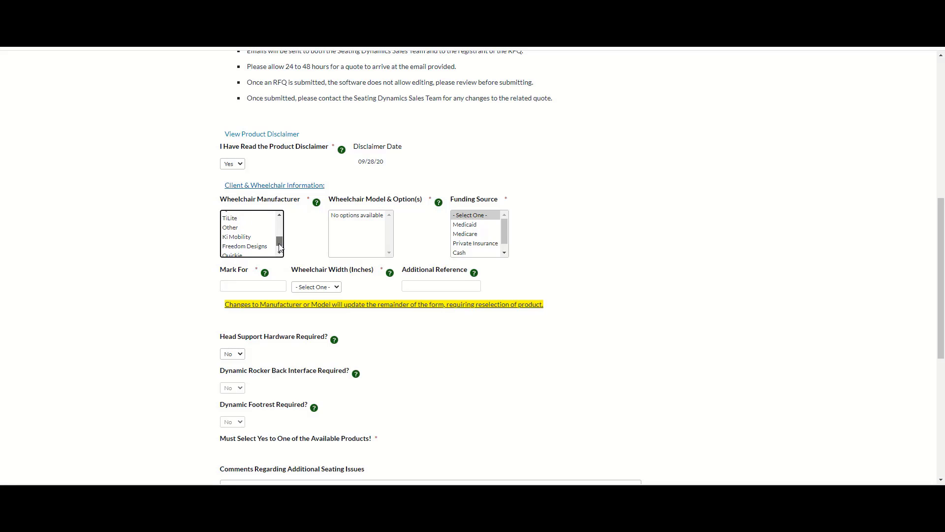
click(238, 237)
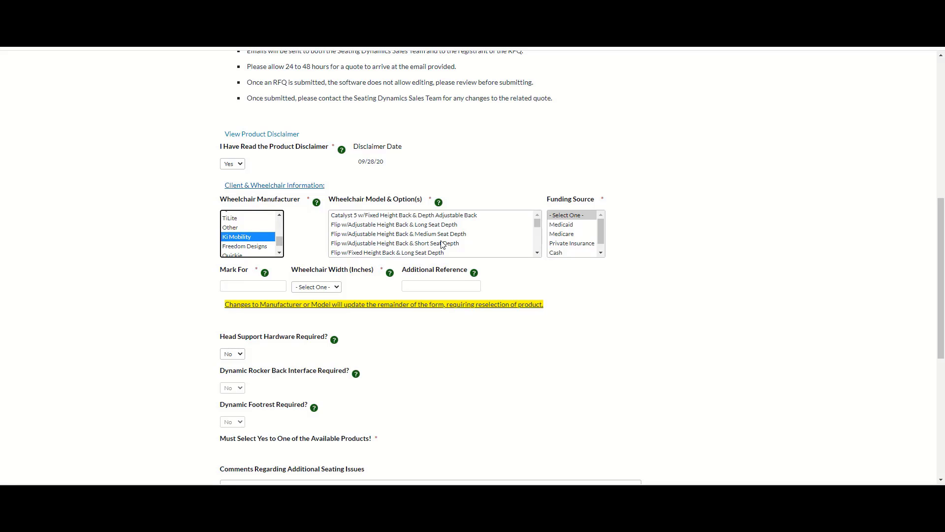
drag(537, 223, 538, 236)
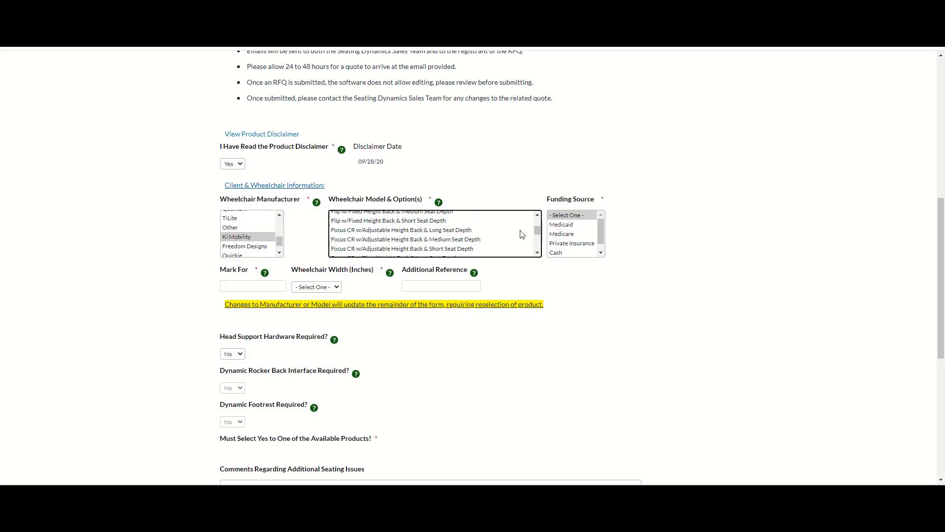
click(450, 230)
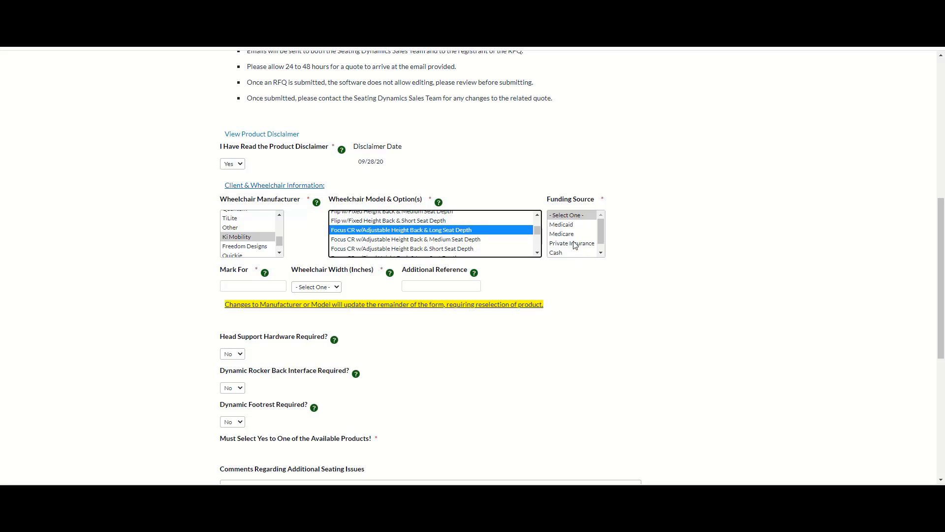
click(563, 230)
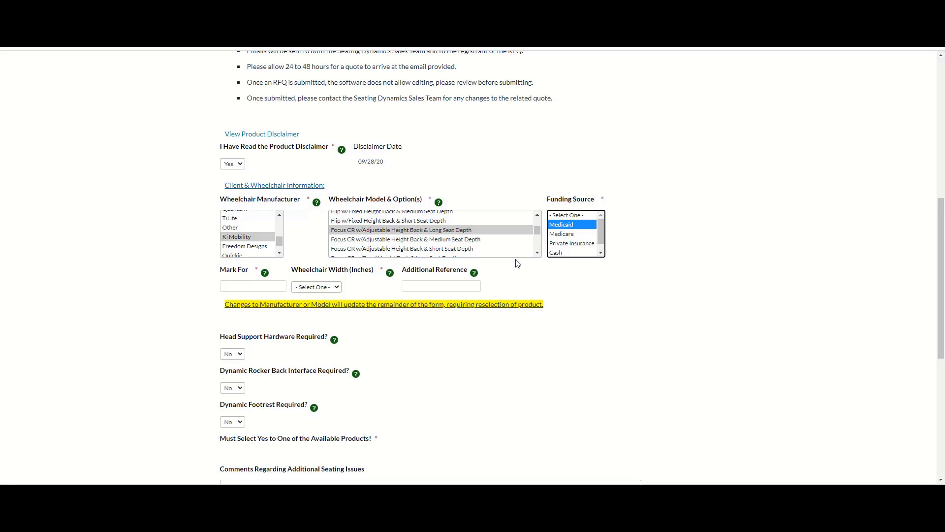
Step: Enter the client's name as the Mark For reference and set the wheelchair width to 16 inches
click(240, 286)
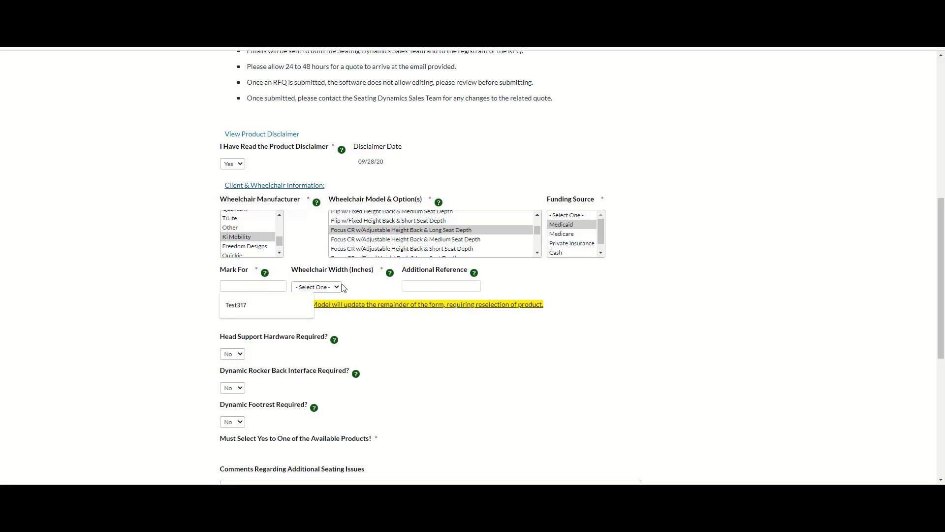
text(john doe)
key(Tab)
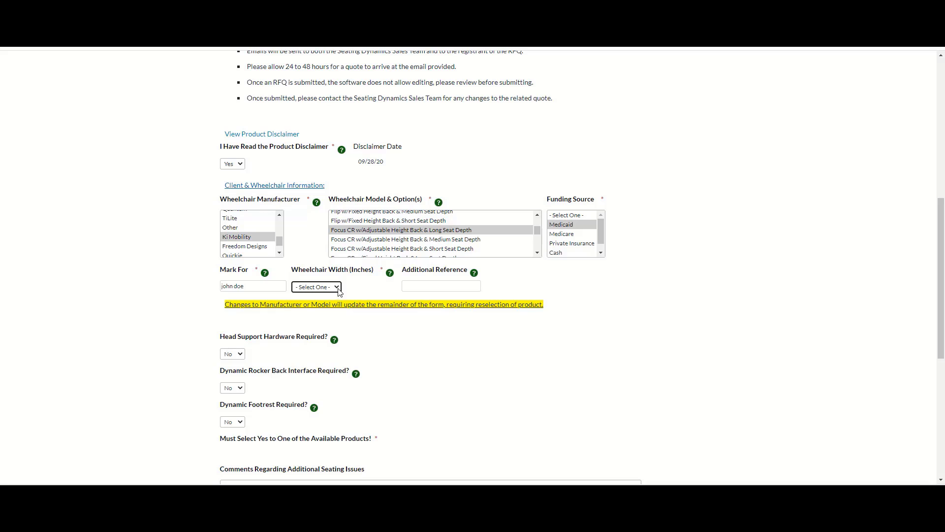
click(338, 289)
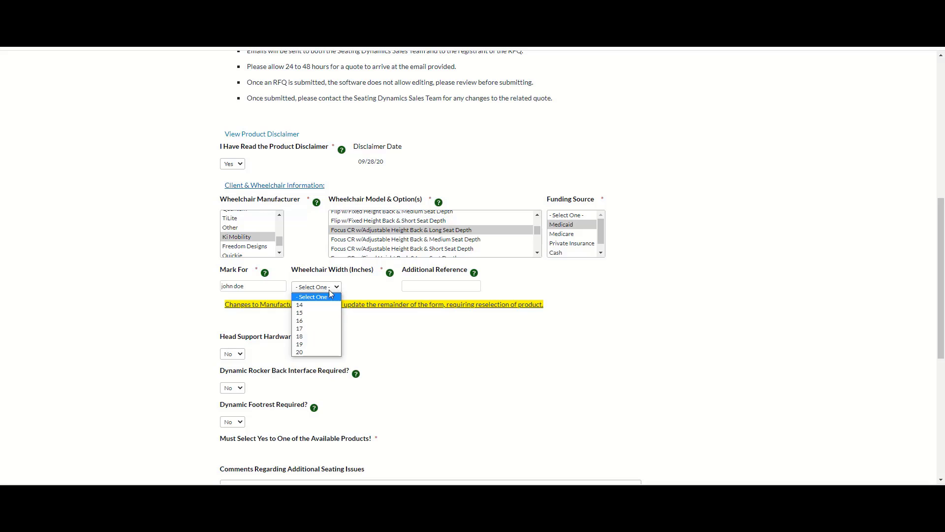
click(303, 321)
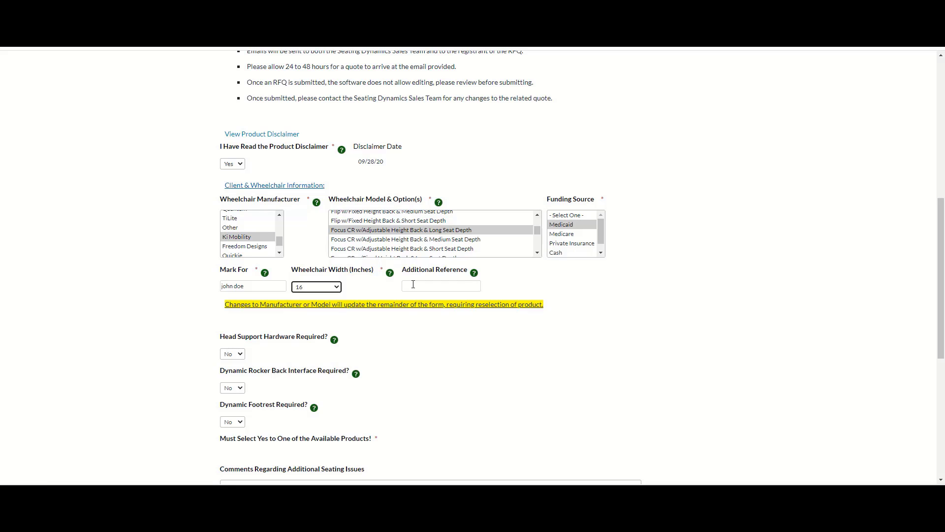
Step: Require head support hardware, using the Dynamic Single Axis style with a Matrx Elan support pad
scroll(435, 348, down, 1)
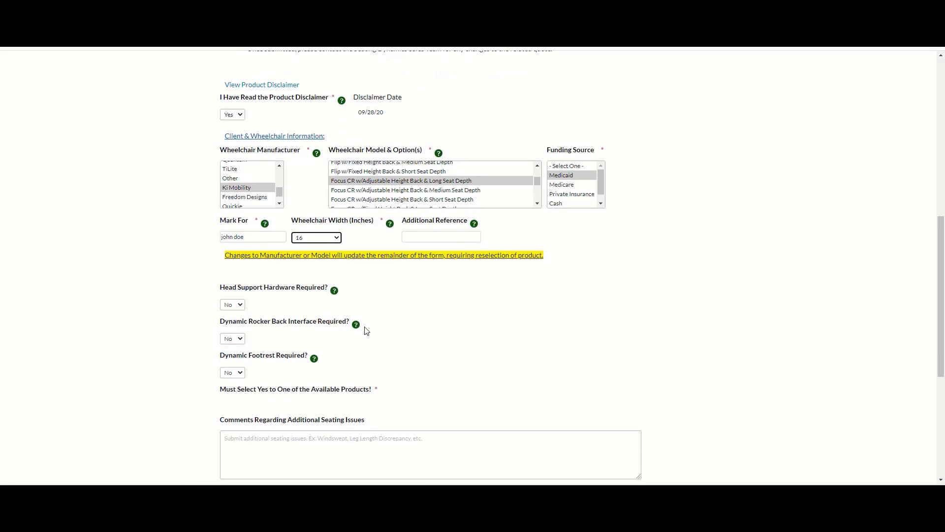
click(240, 307)
click(237, 324)
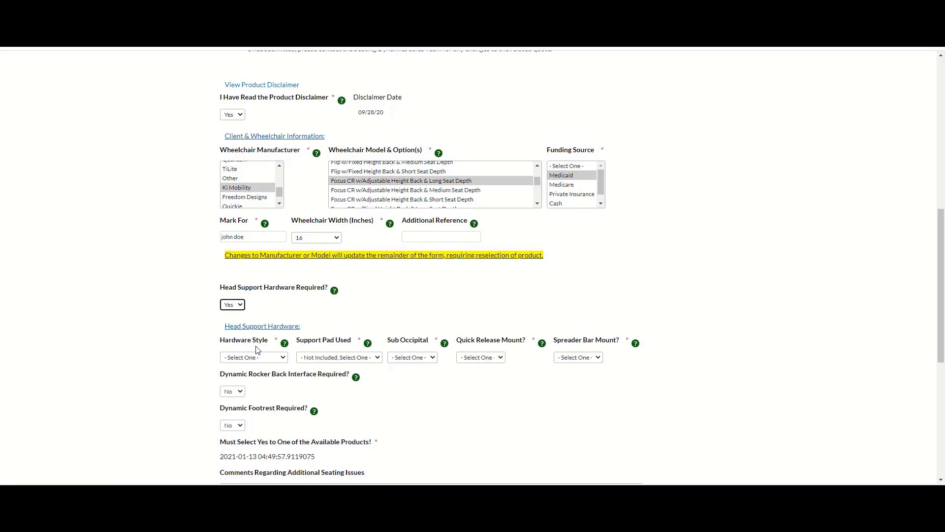
click(284, 361)
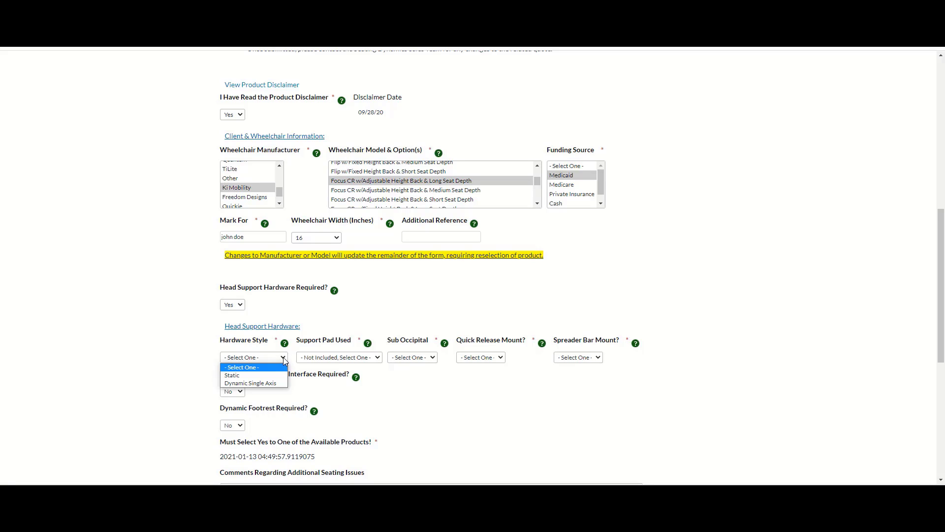
click(246, 384)
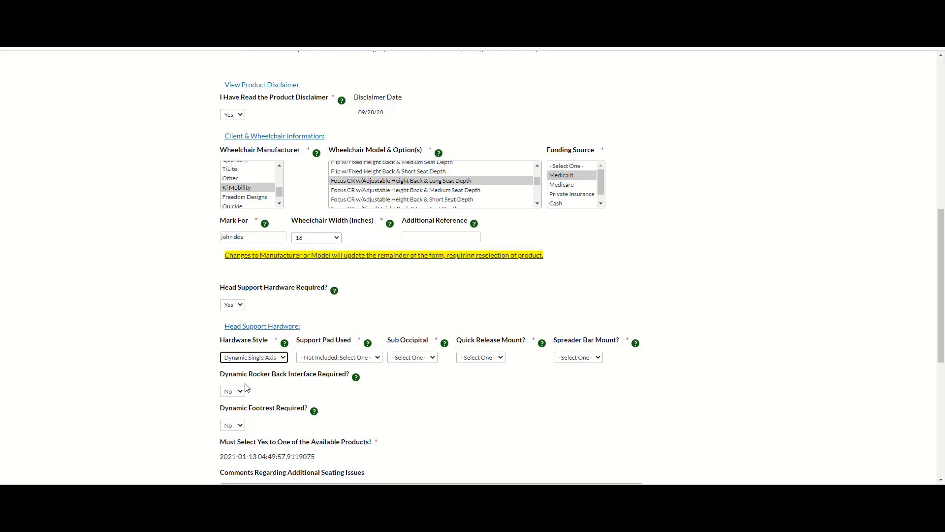
click(377, 358)
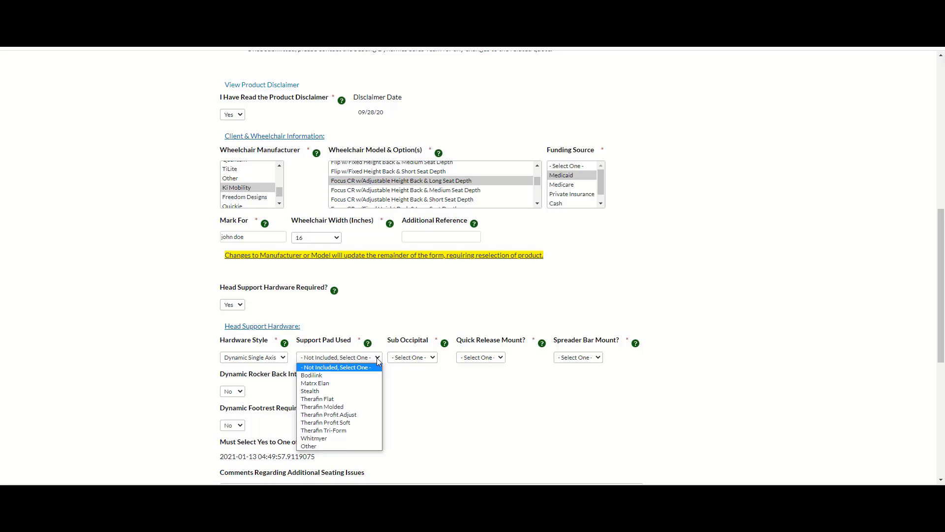
click(318, 385)
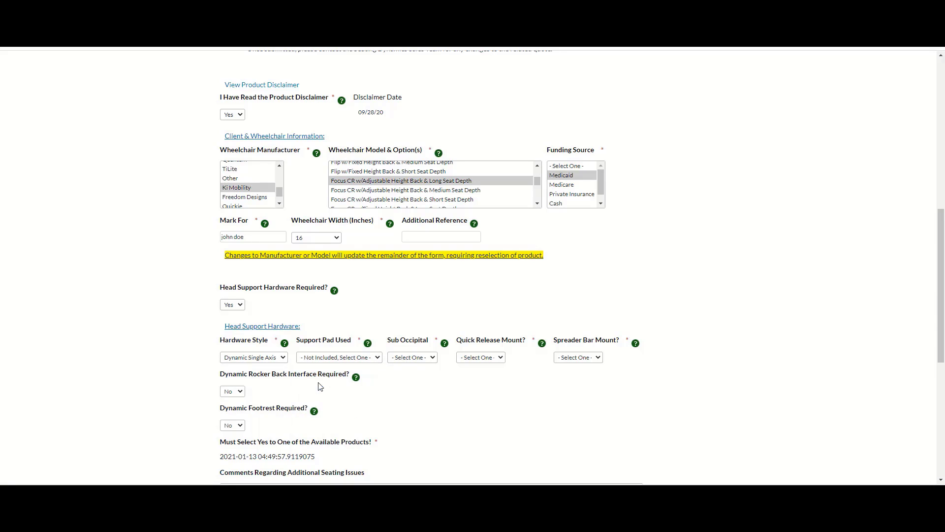
Step: Set the head support's Sub Occipital to No, Quick Release Mount to Yes and Spreader Bar Mount to No
click(431, 358)
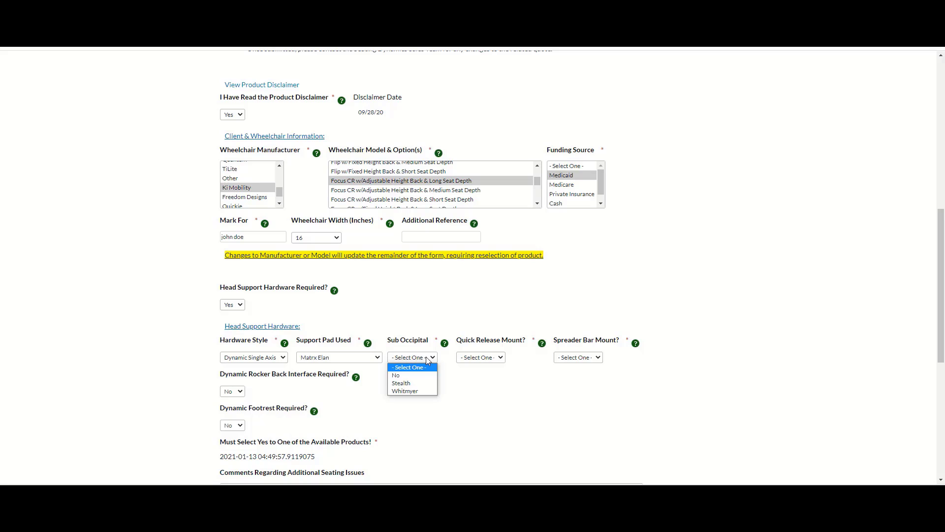
click(403, 378)
click(498, 358)
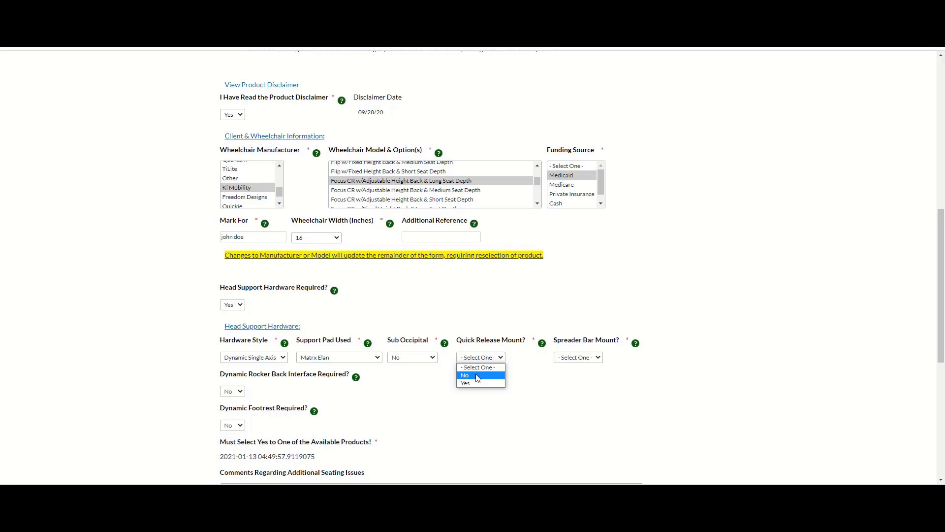
click(466, 382)
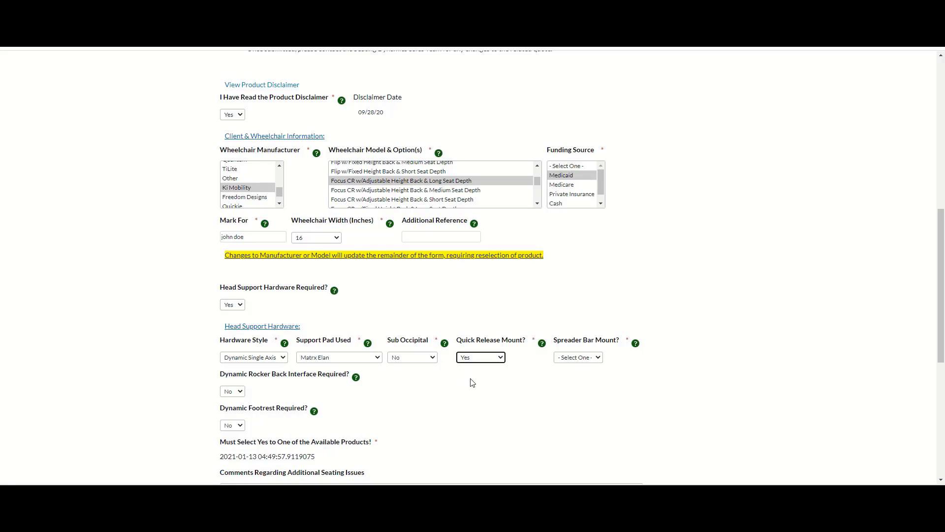
click(599, 359)
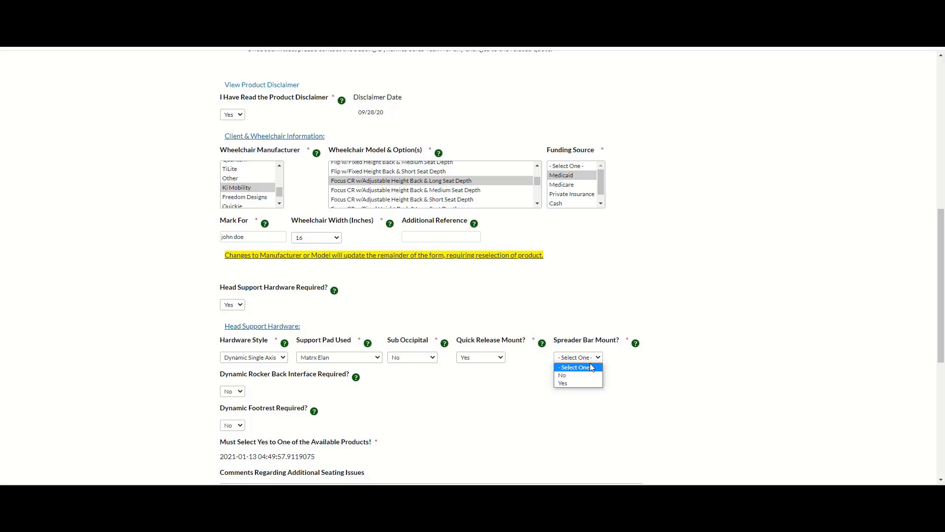
click(565, 376)
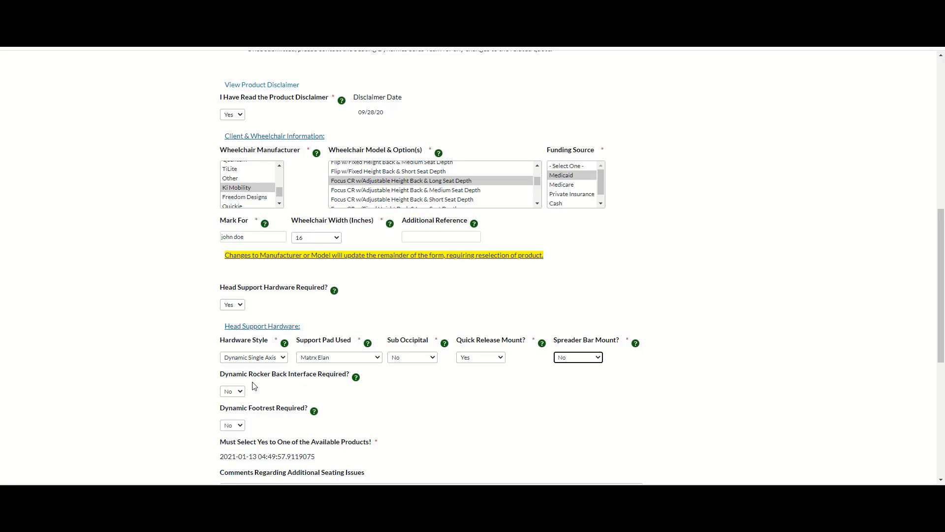
Step: Mark both the Dynamic Rocker Back Interface and the Dynamic Footrest as required
click(237, 391)
click(230, 408)
scroll(409, 379, down, 3)
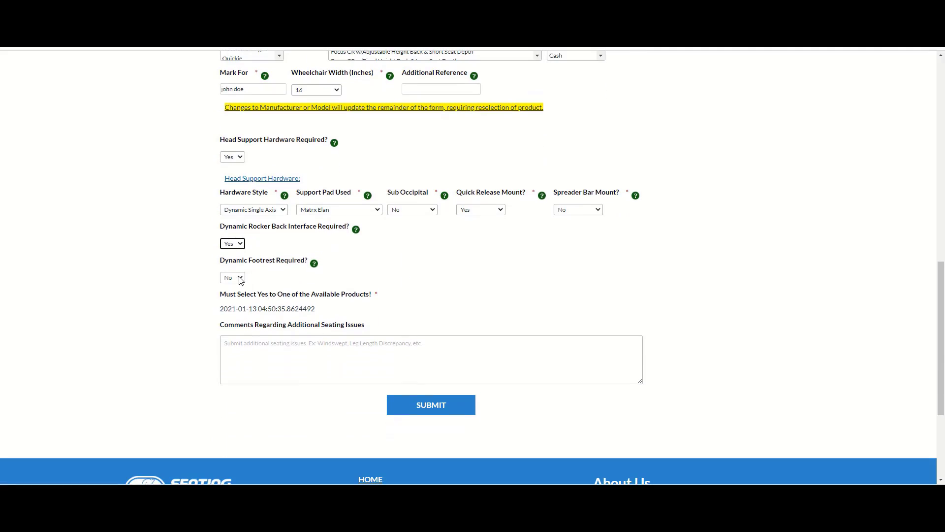
click(239, 277)
click(230, 297)
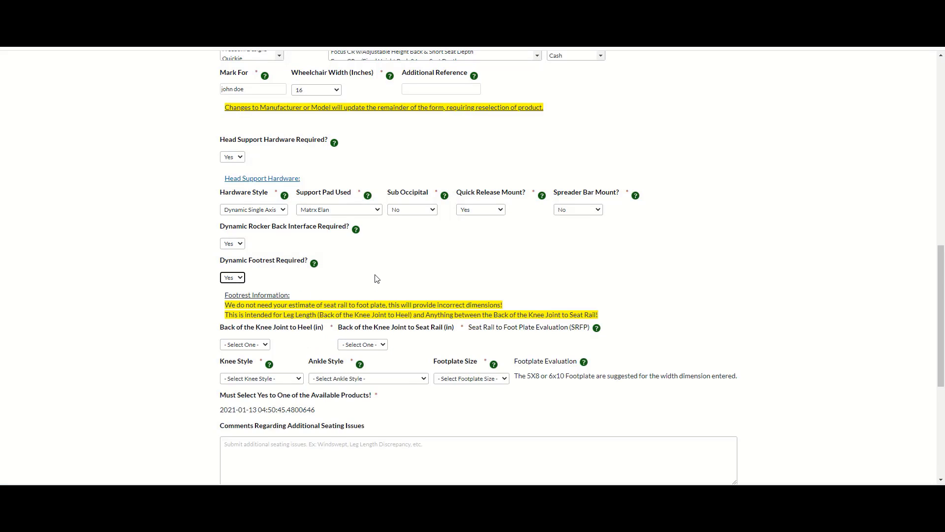
Step: Set the footrest's Back of the Knee Joint to Heel to 16.25 inches and Back of the Knee Joint to Seat Rail to 3.5 inches
scroll(376, 279, down, 2)
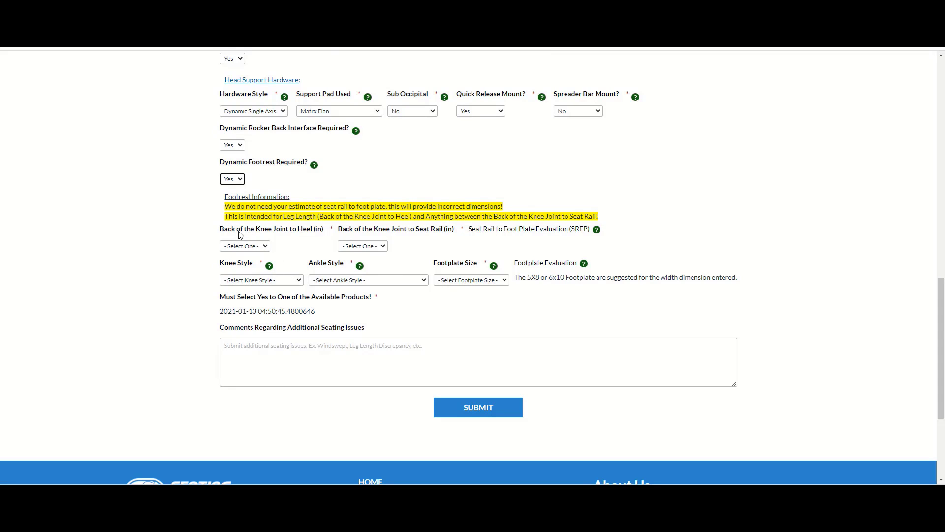
click(265, 246)
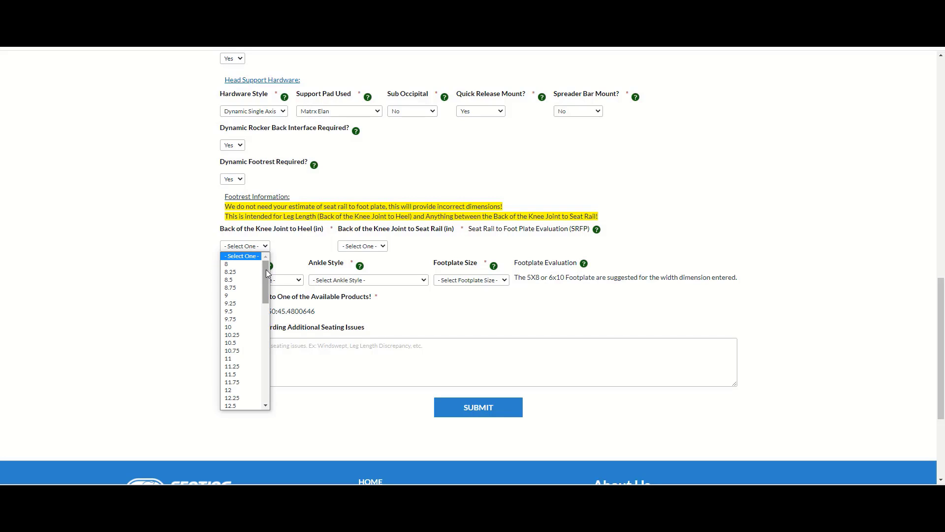
drag(266, 270, 260, 325)
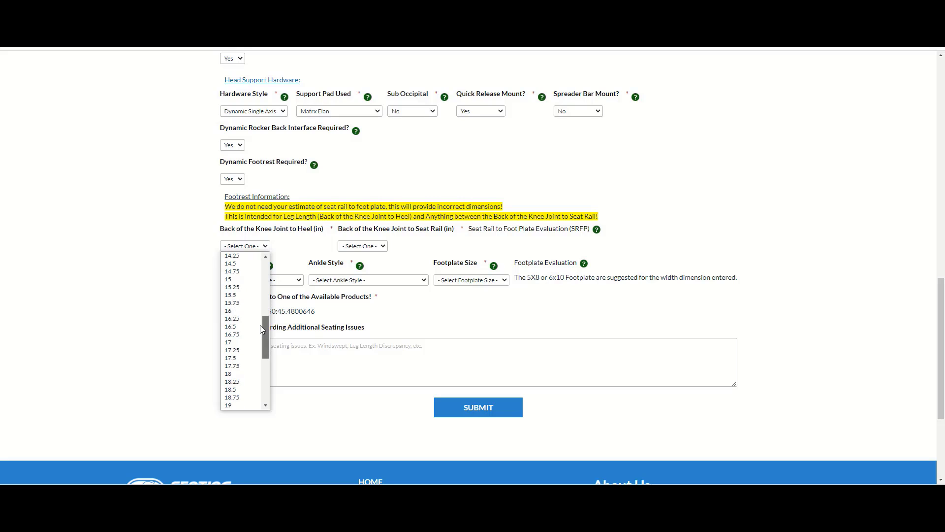
click(236, 320)
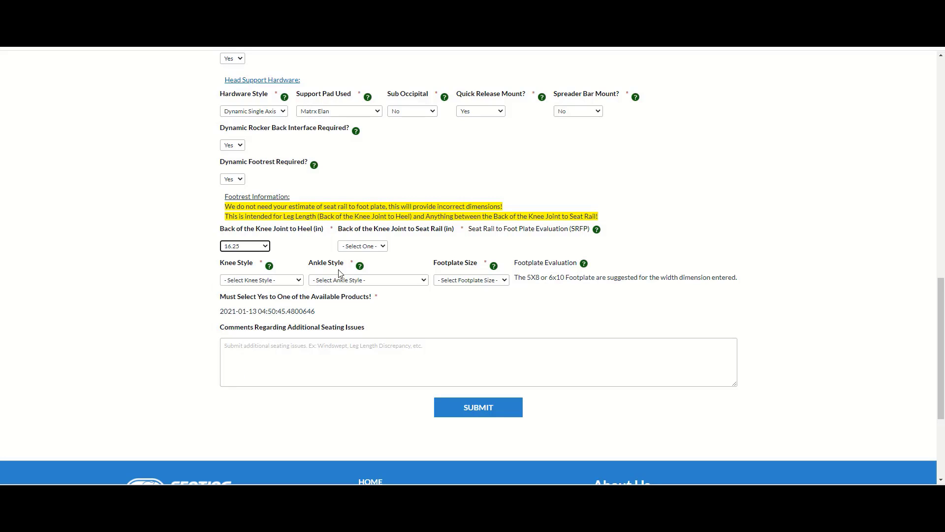
click(384, 248)
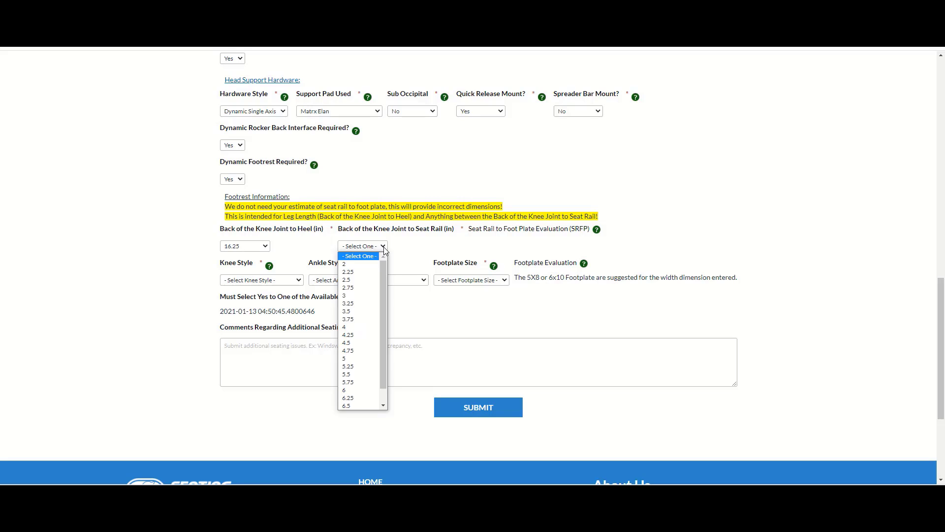
click(354, 311)
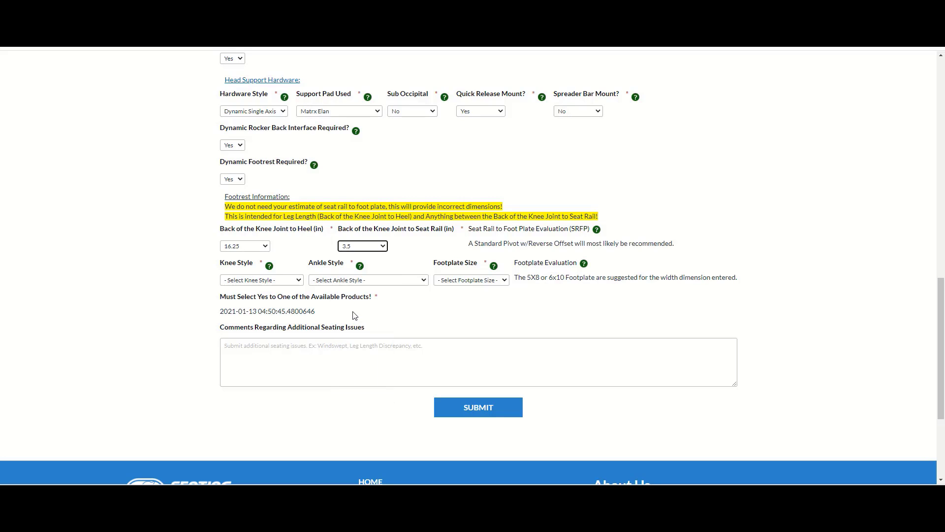
Step: Choose the Dynamic Adjustable (DEF) knee style, the Dynamic Adjustable Plantar Dorsi (DPD) ankle style and the 6 x 10 footplate size
click(299, 280)
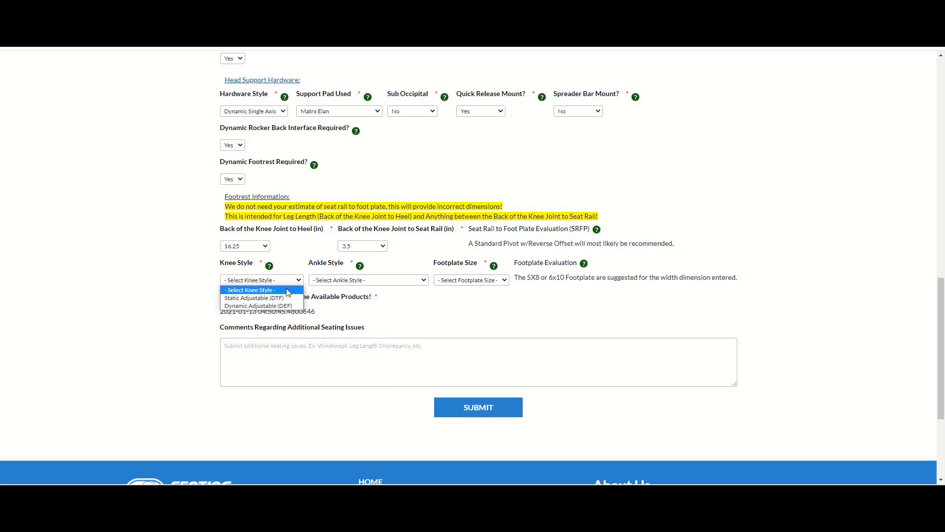
click(257, 305)
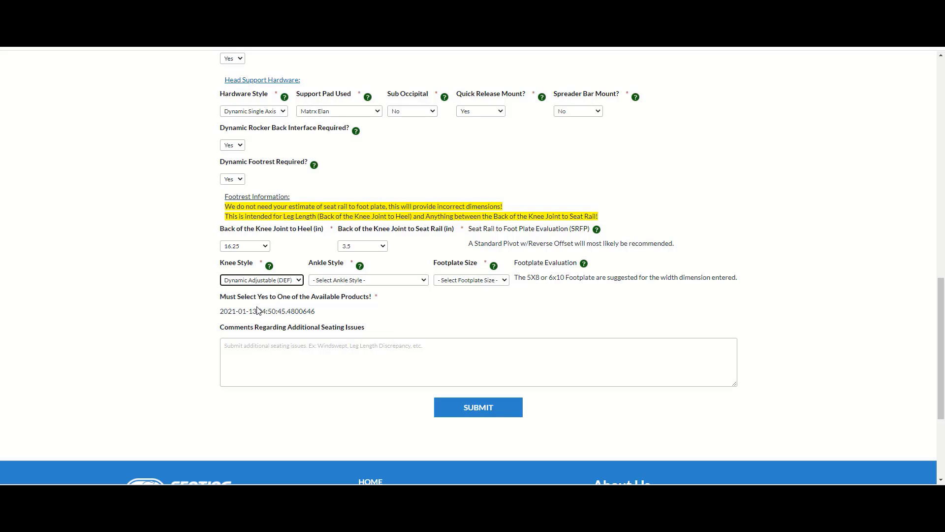
click(422, 281)
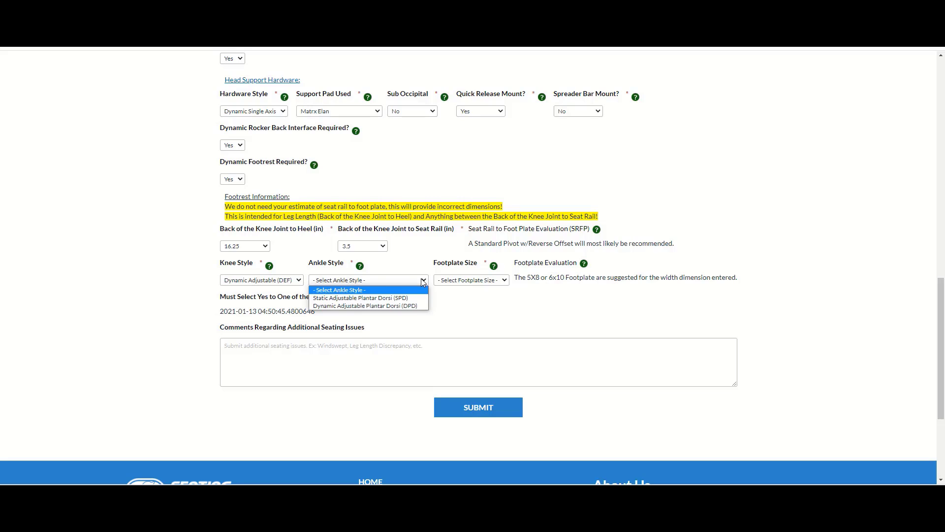
click(360, 307)
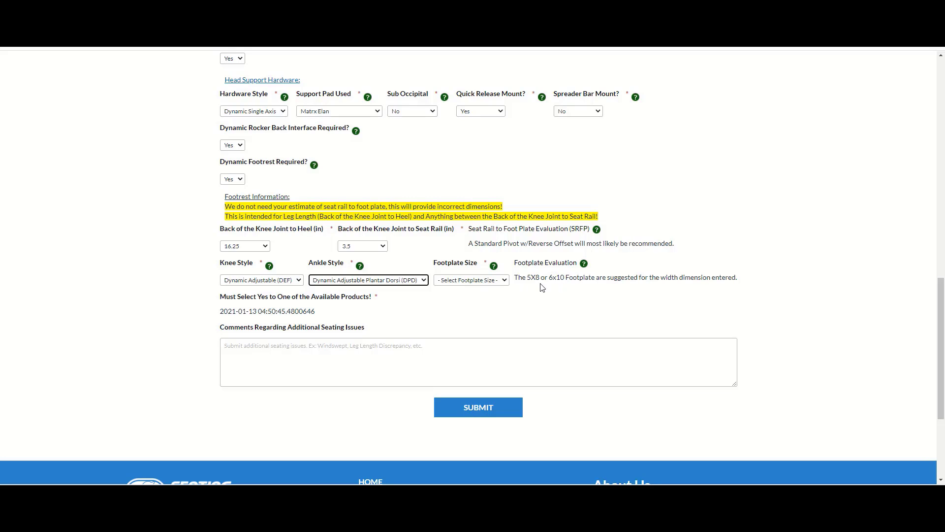
click(504, 281)
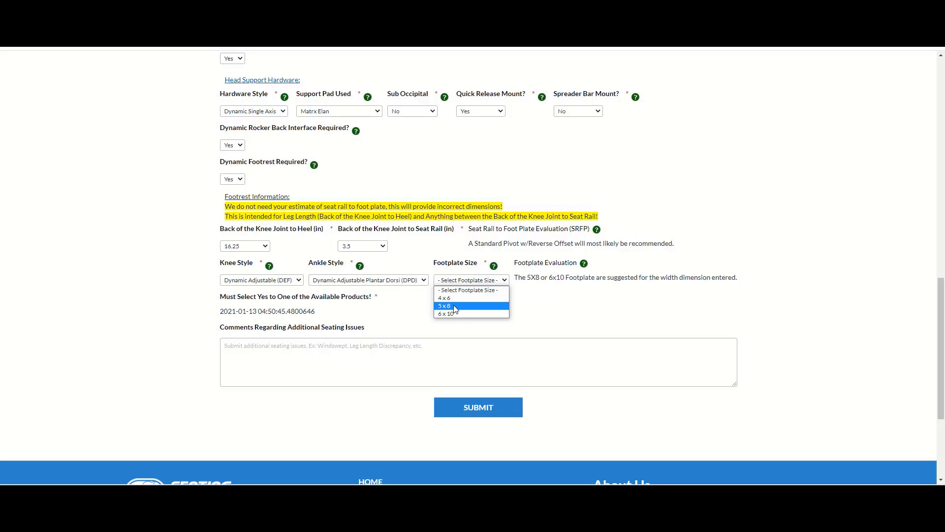
click(450, 314)
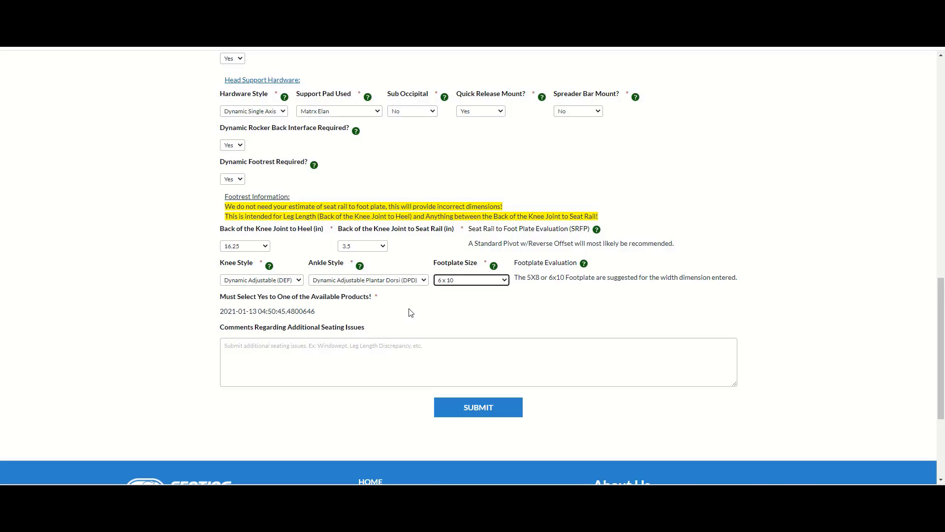
Step: Submit the RFQ with the seating comments left blank and review the submitted client, wheelchair and product details
scroll(411, 312, down, 1)
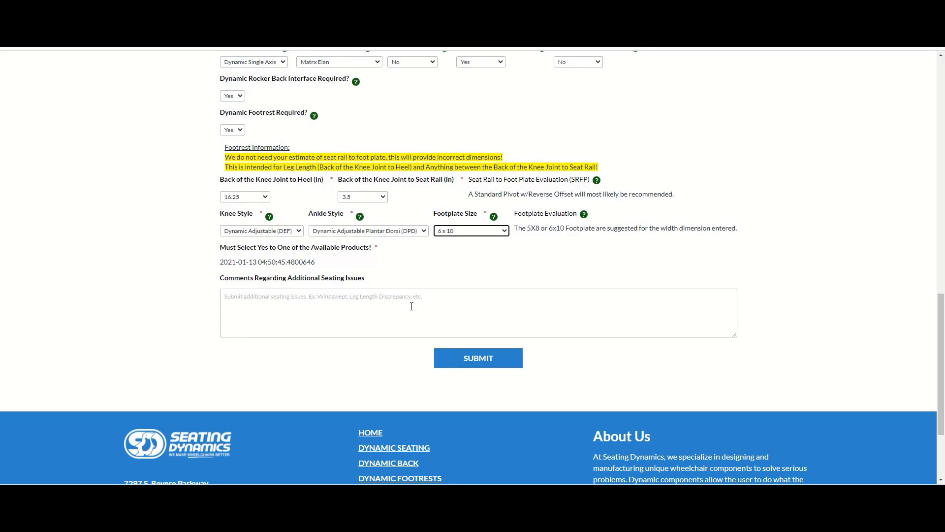
click(226, 299)
click(470, 362)
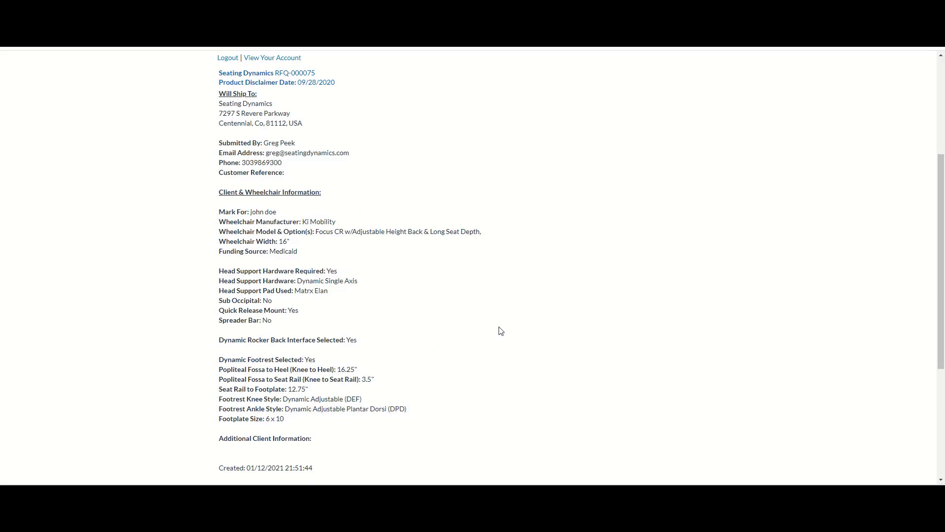
scroll(507, 326, down, 2)
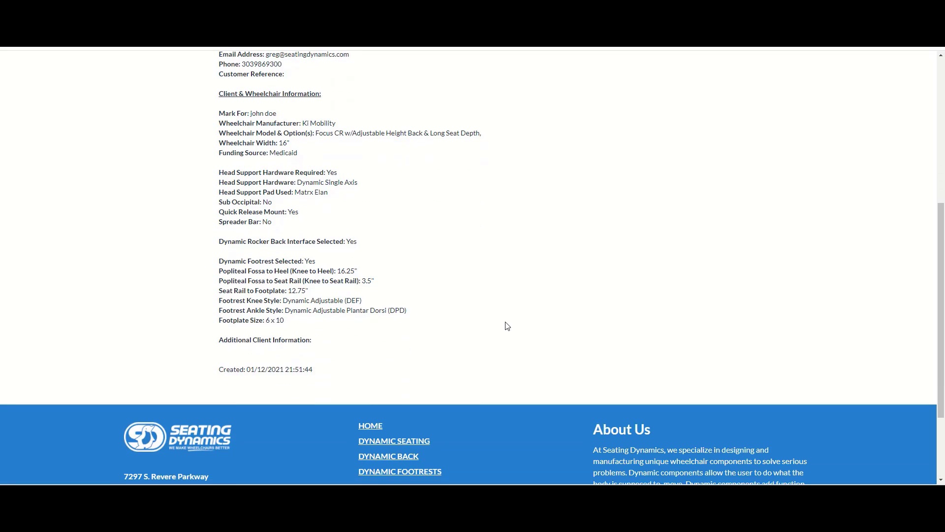
scroll(508, 326, up, 4)
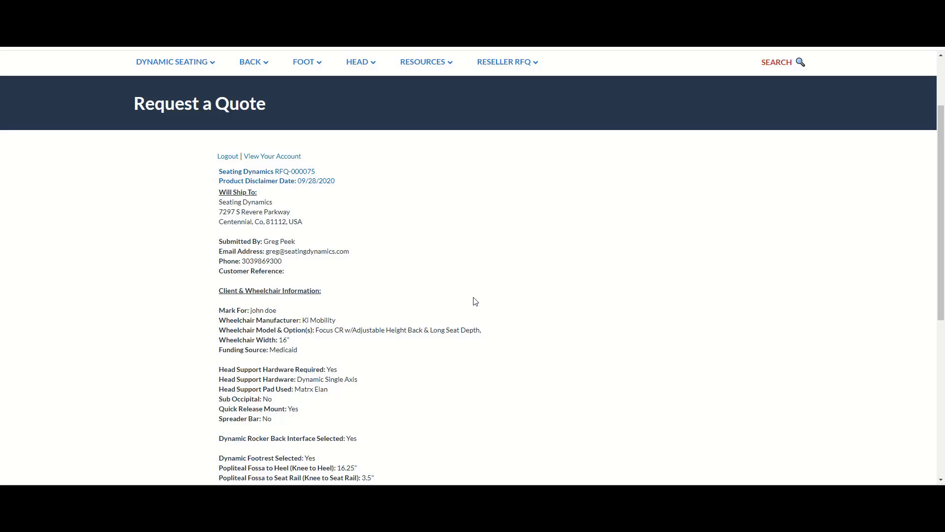
scroll(475, 301, up, 1)
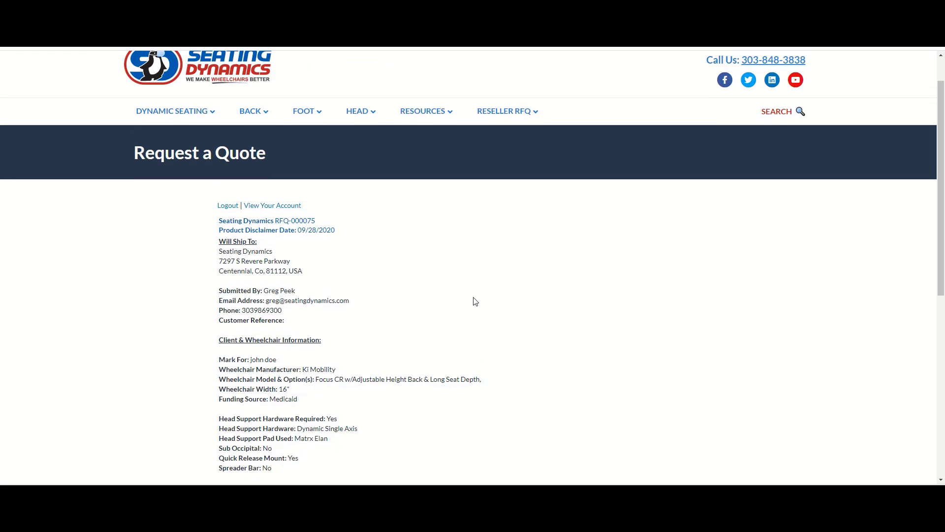
scroll(475, 301, down, 1)
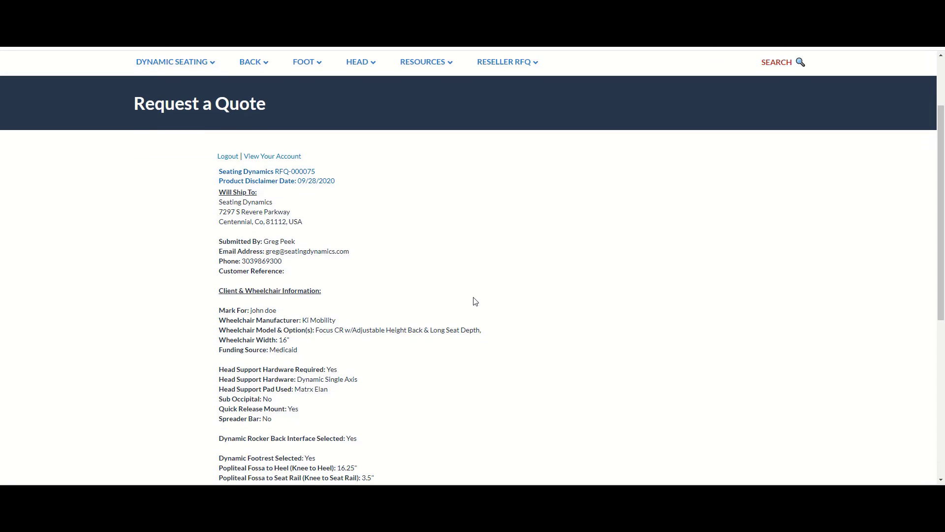